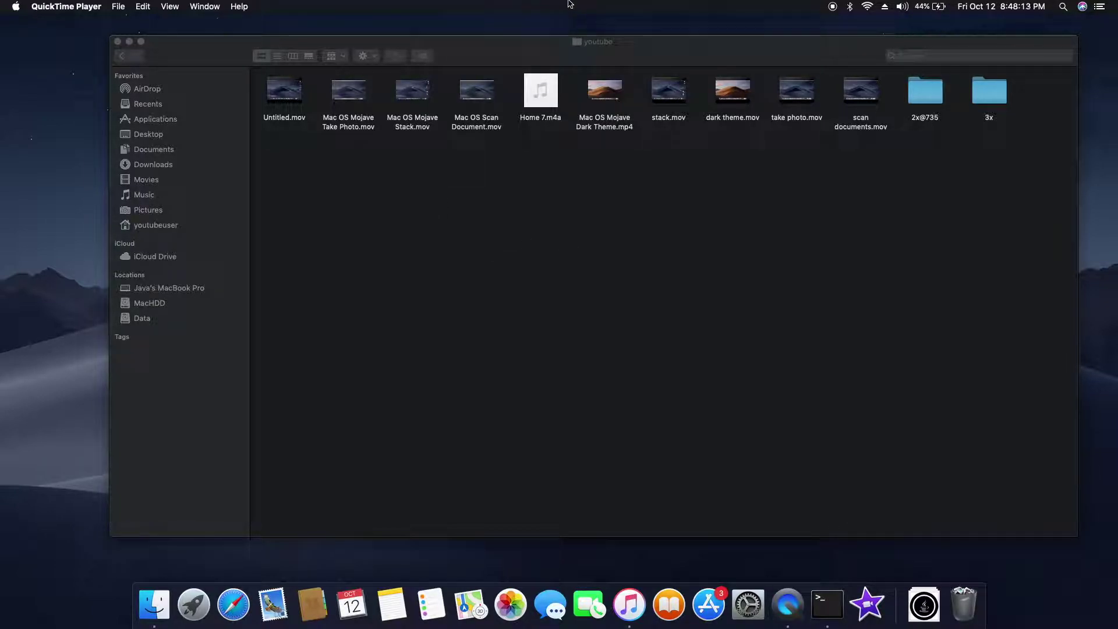
Move the youtube Finder window slightly left and switch it to Gallery view.
{"action": "left_click_drag", "start_coordinate": [539, 47], "coordinate": [496, 48]}
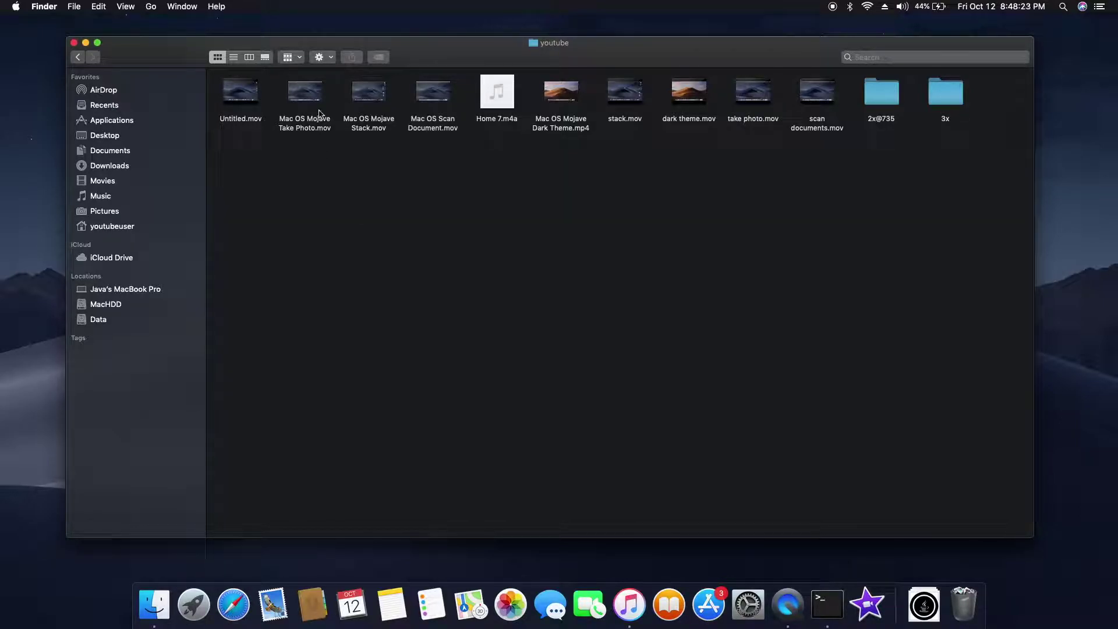
{"action": "left_click", "coordinate": [265, 57]}
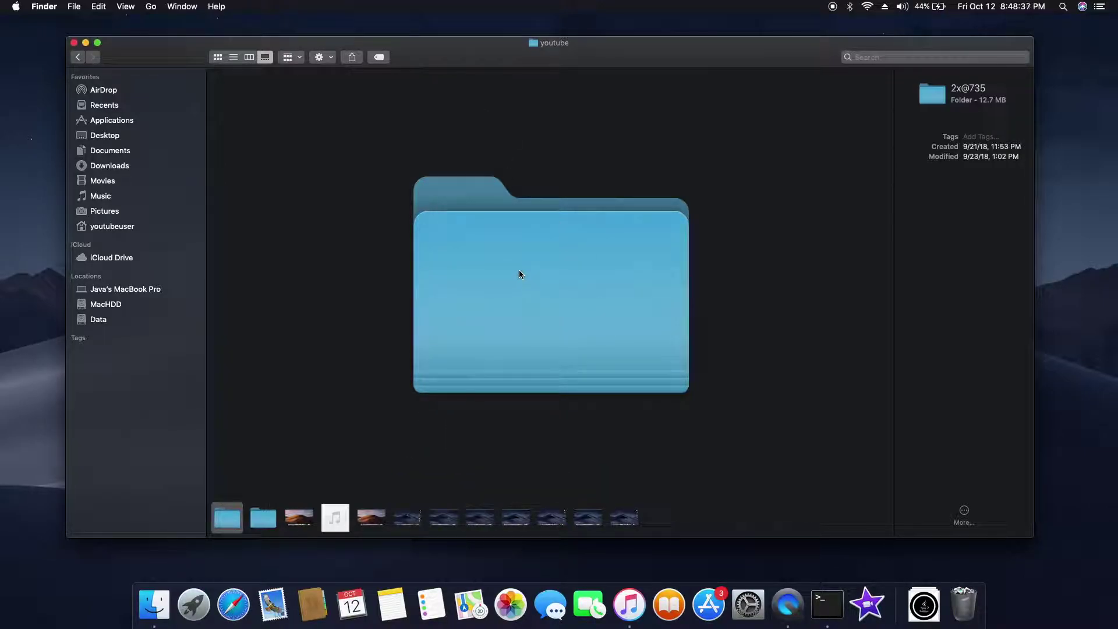
Preview the dark theme.mov movie (195 MB, 1920×1080) and start playing it inline.
{"action": "left_click_drag", "start_coordinate": [979, 99], "coordinate": [1008, 100]}
{"action": "left_click", "coordinate": [298, 518]}
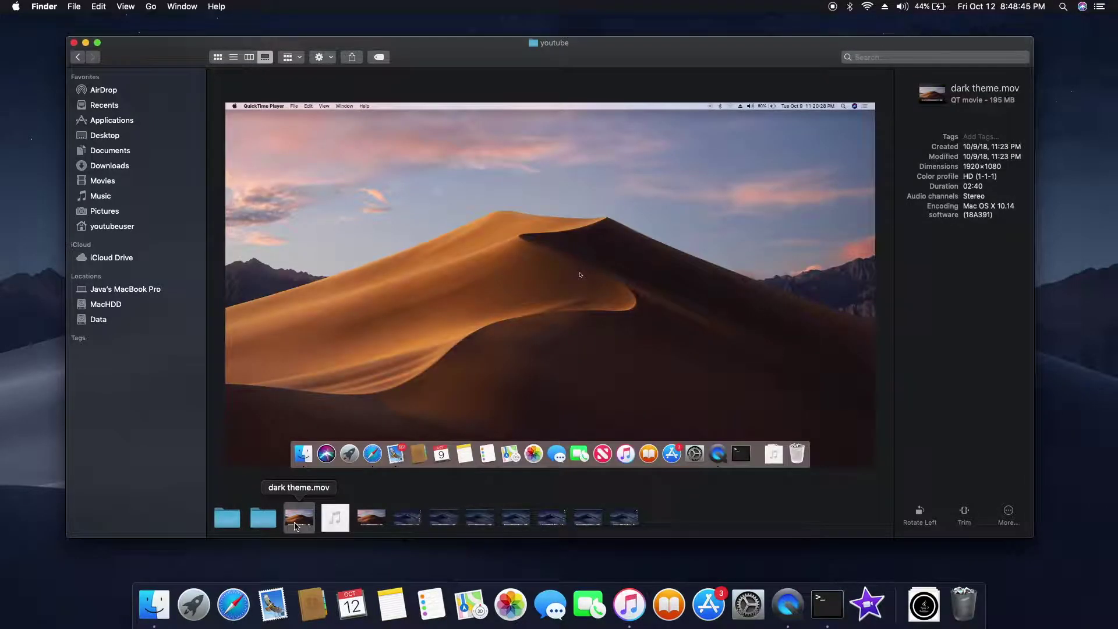
{"action": "mouse_move", "coordinate": [466, 399]}
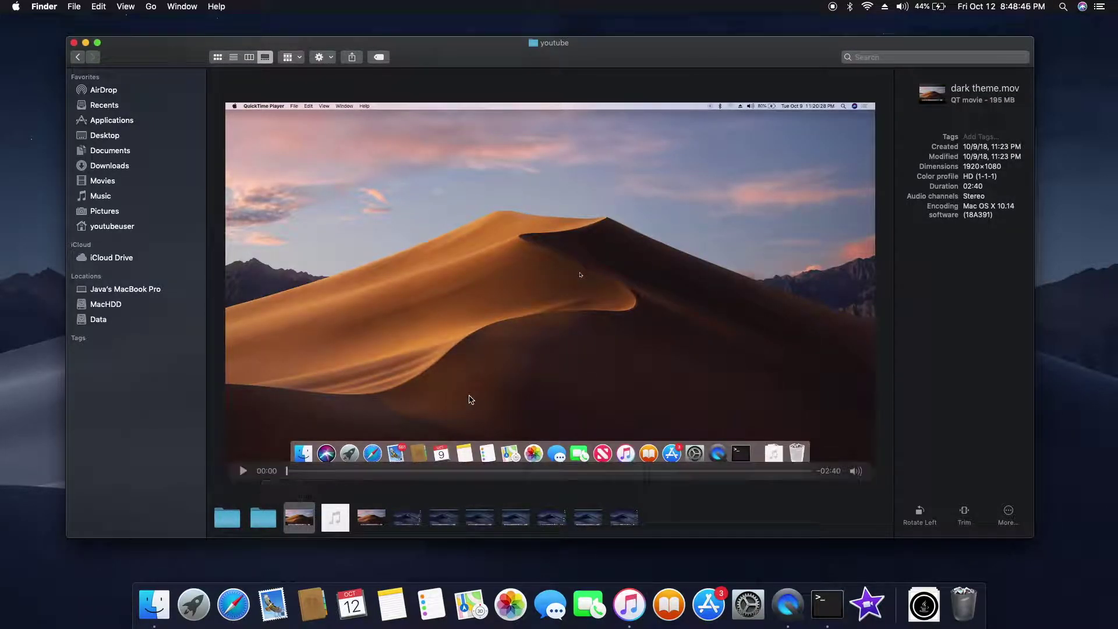
{"action": "left_click", "coordinate": [243, 471]}
Skip dark theme.mov ahead to about 00:29, then rotate it four quarter turns back to landscape.
{"action": "left_click_drag", "start_coordinate": [343, 471], "coordinate": [385, 470]}
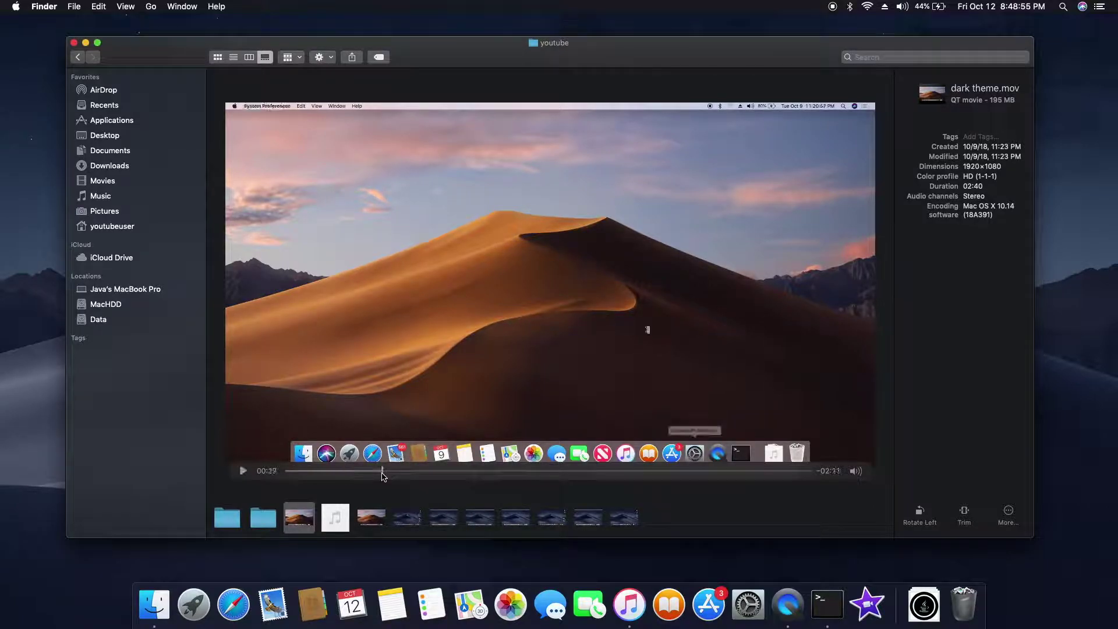
{"action": "left_click", "coordinate": [920, 513]}
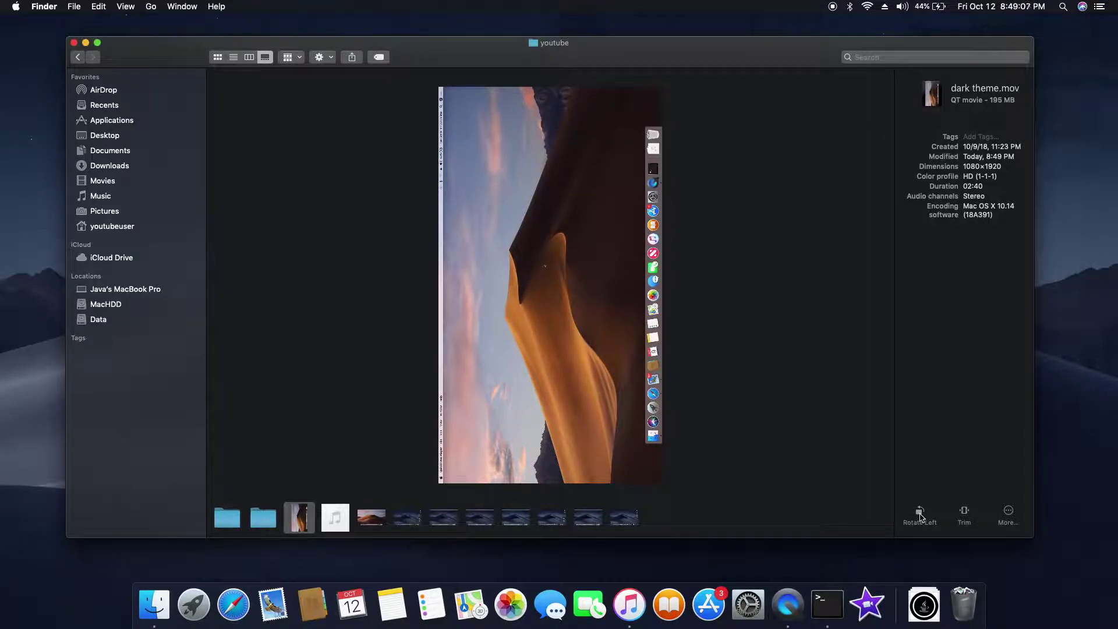
{"action": "left_click", "coordinate": [920, 516]}
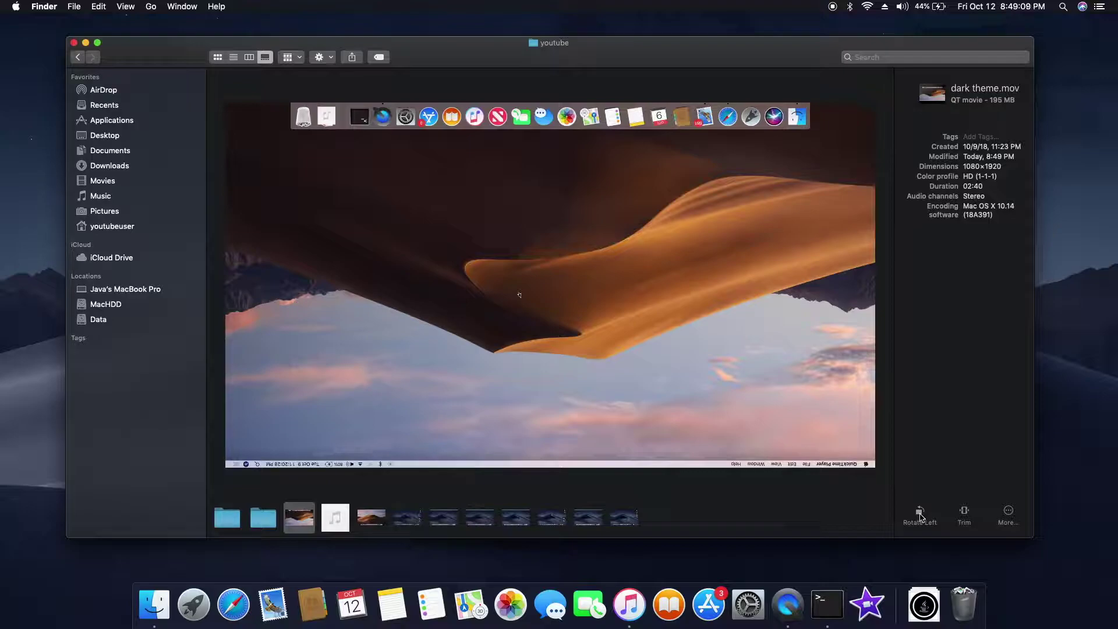
{"action": "left_click", "coordinate": [921, 516]}
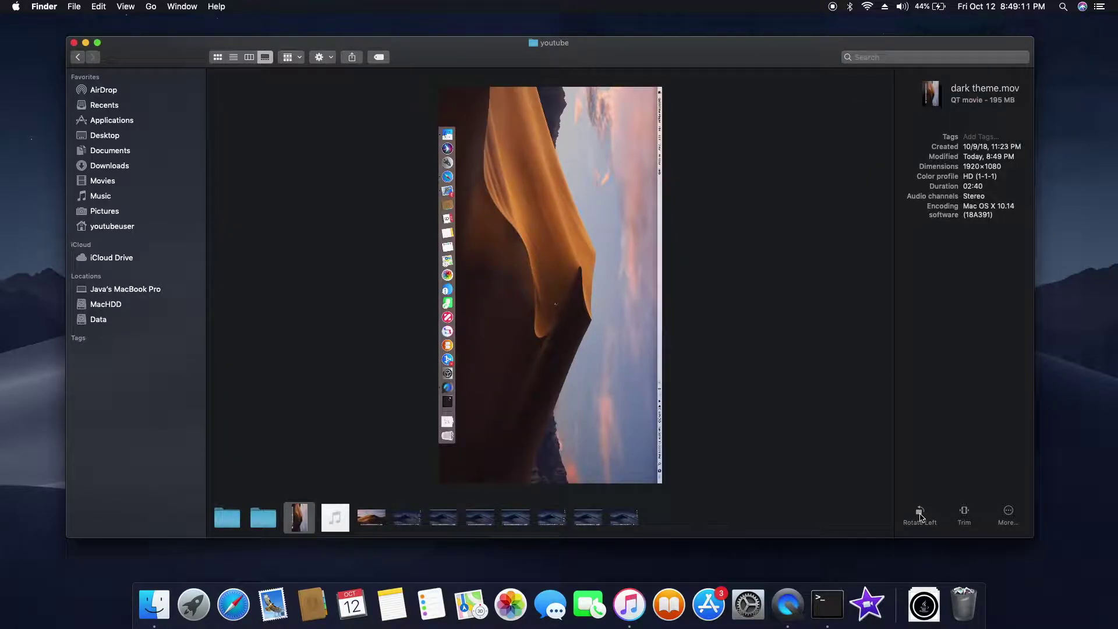
{"action": "left_click", "coordinate": [920, 516]}
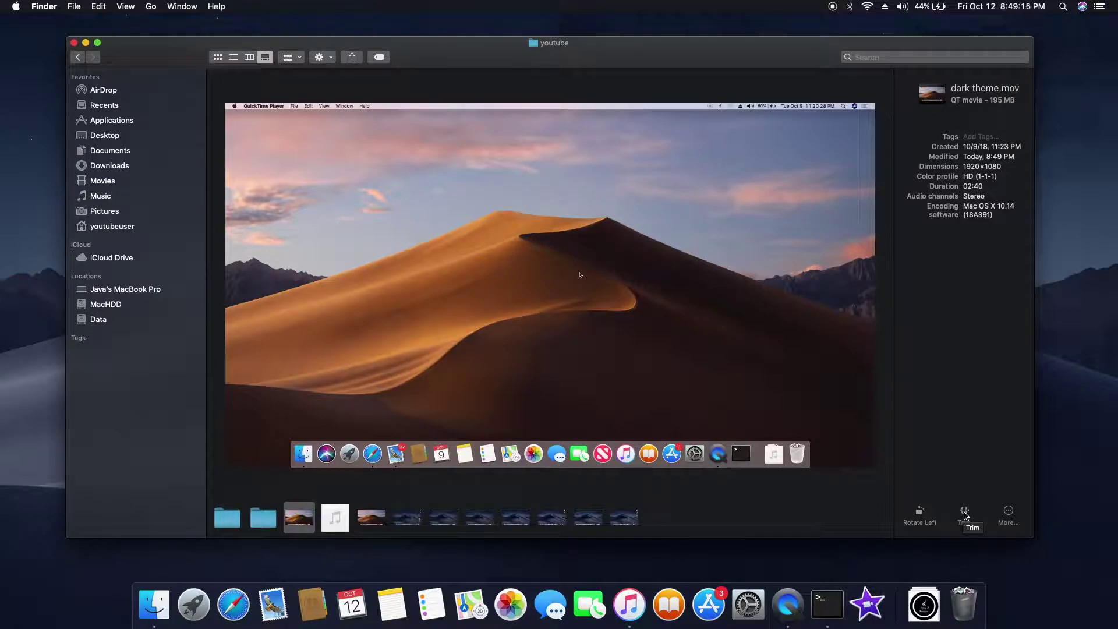
{"action": "left_click", "coordinate": [964, 515]}
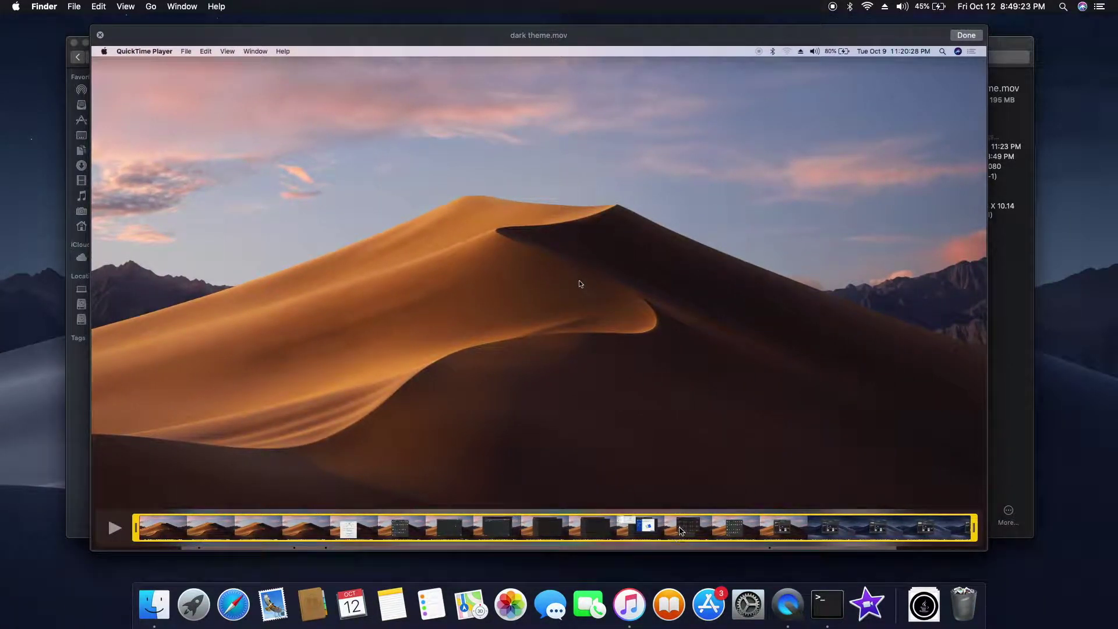
{"action": "left_click_drag", "start_coordinate": [132, 529], "coordinate": [515, 529]}
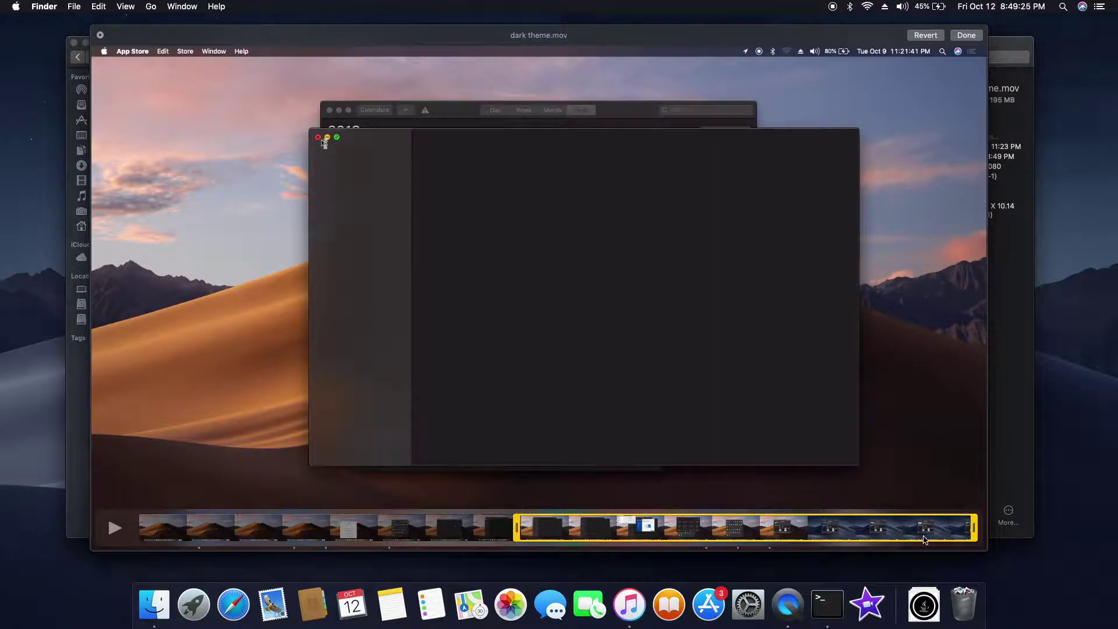
{"action": "left_click_drag", "start_coordinate": [974, 529], "coordinate": [570, 526]}
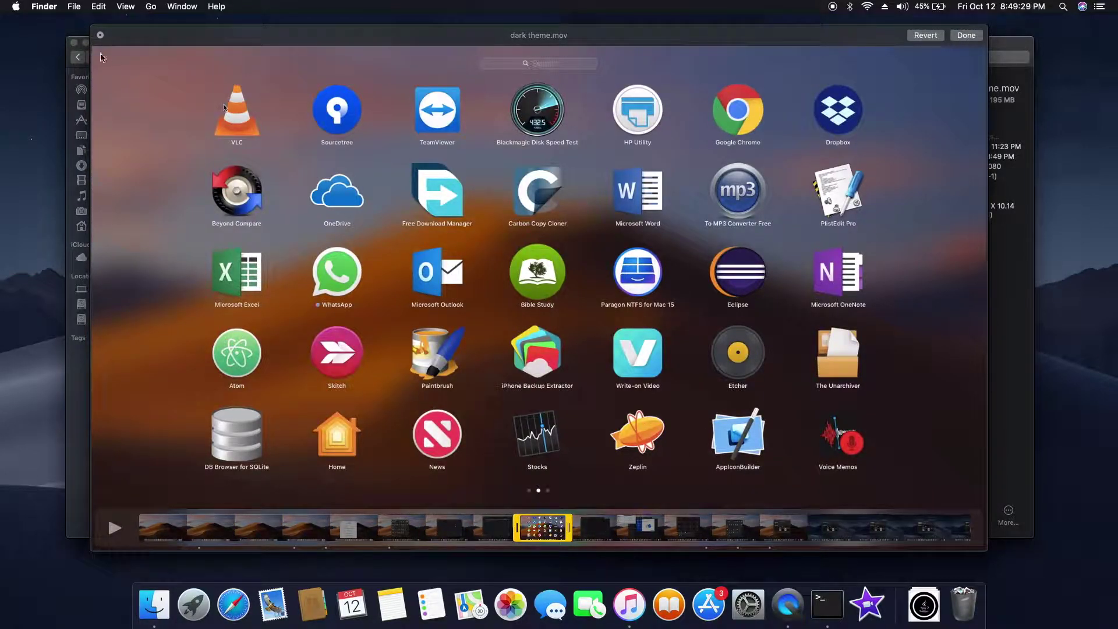
{"action": "left_click", "coordinate": [101, 35]}
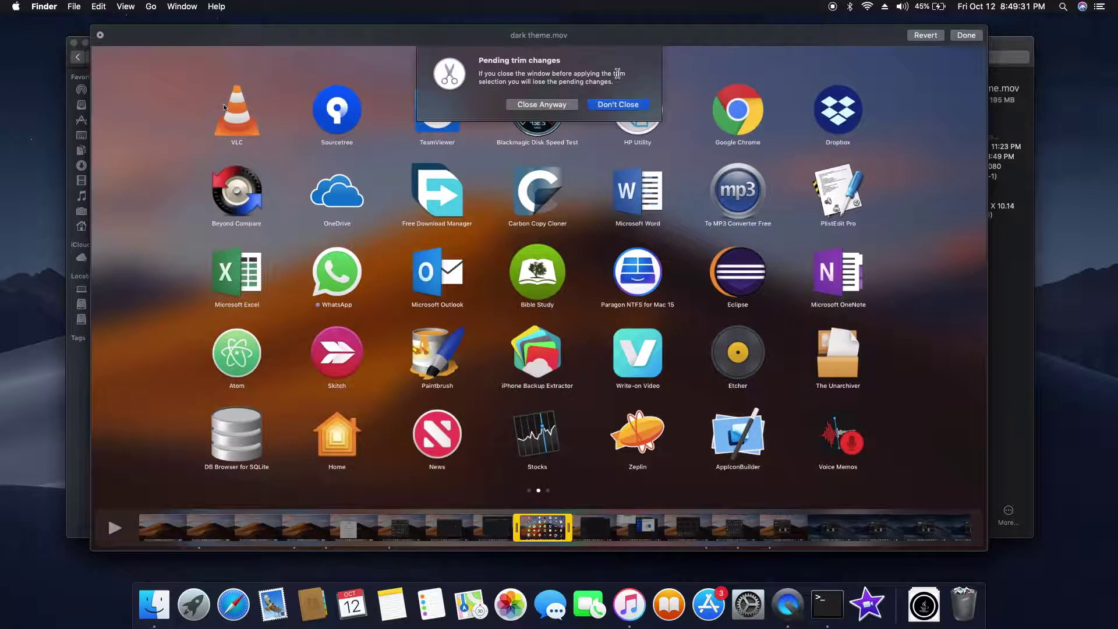
{"action": "left_click", "coordinate": [541, 105]}
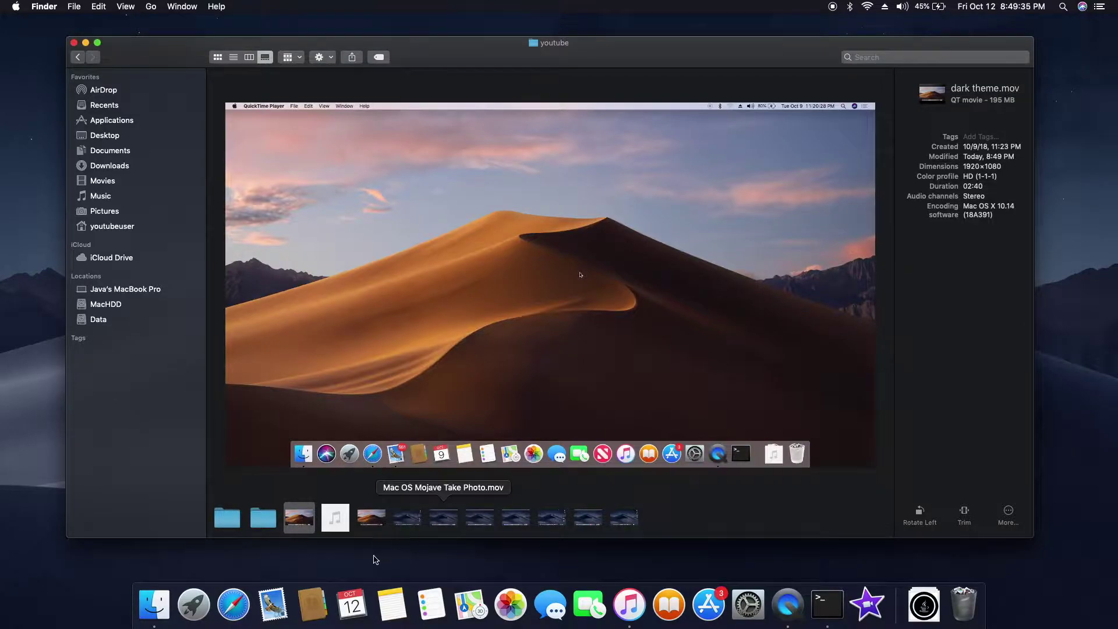
Preview Home 7.m4a, open its trim editor, and close it without trimming.
{"action": "left_click", "coordinate": [347, 521]}
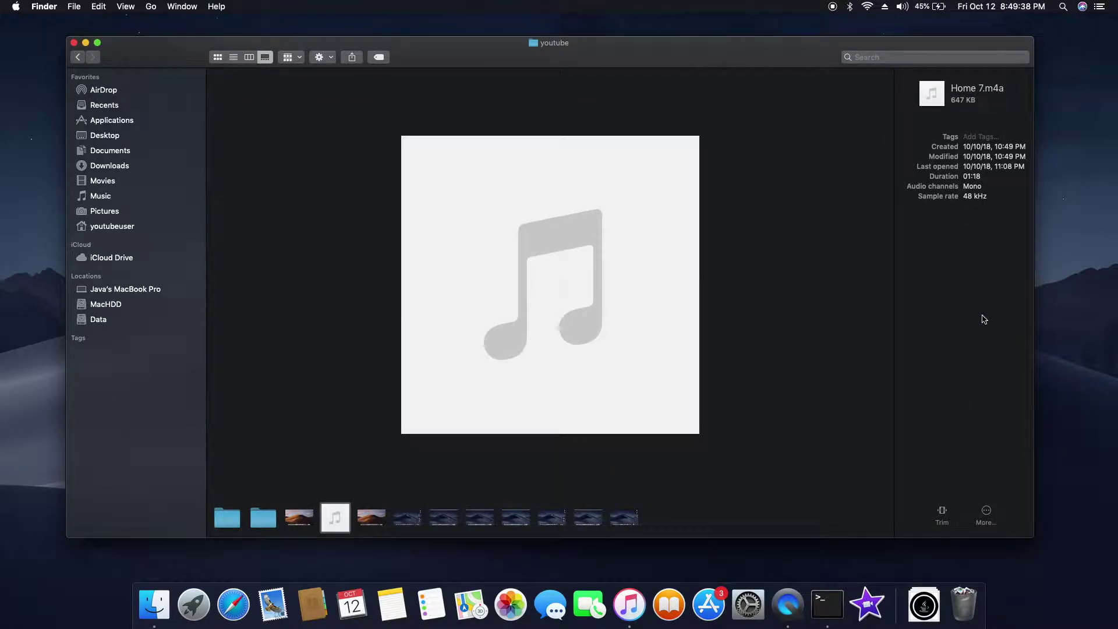
{"action": "mouse_move", "coordinate": [995, 117]}
{"action": "left_click", "coordinate": [942, 513]}
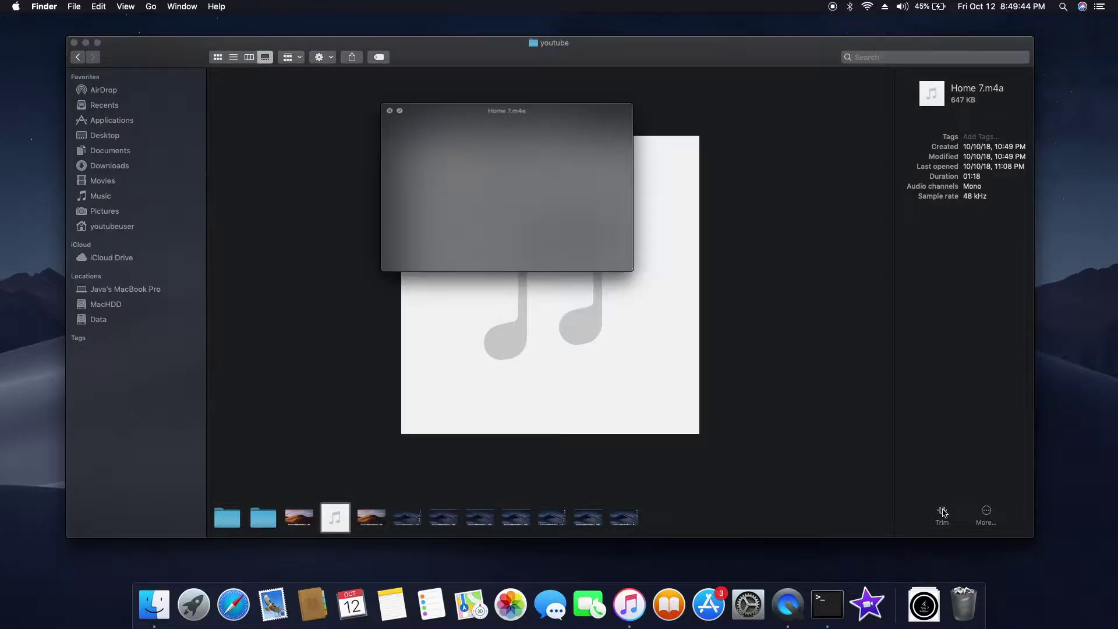
{"action": "mouse_move", "coordinate": [437, 198]}
{"action": "left_mouse_down"}
{"action": "mouse_move", "coordinate": [517, 198]}
{"action": "mouse_move", "coordinate": [437, 199]}
{"action": "left_mouse_up"}
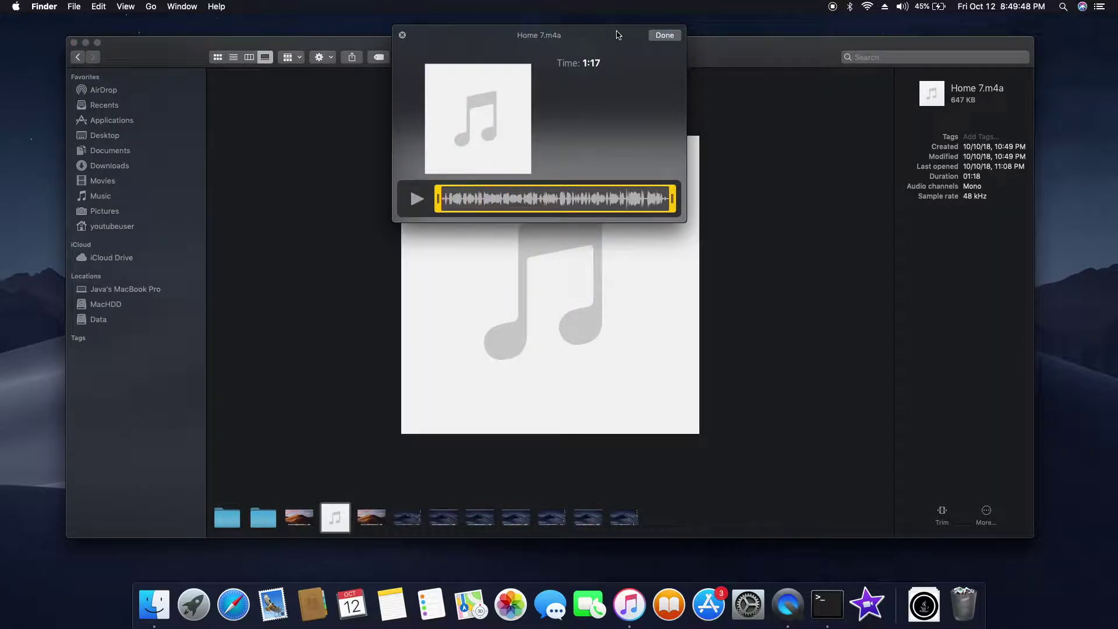
{"action": "left_click", "coordinate": [402, 35]}
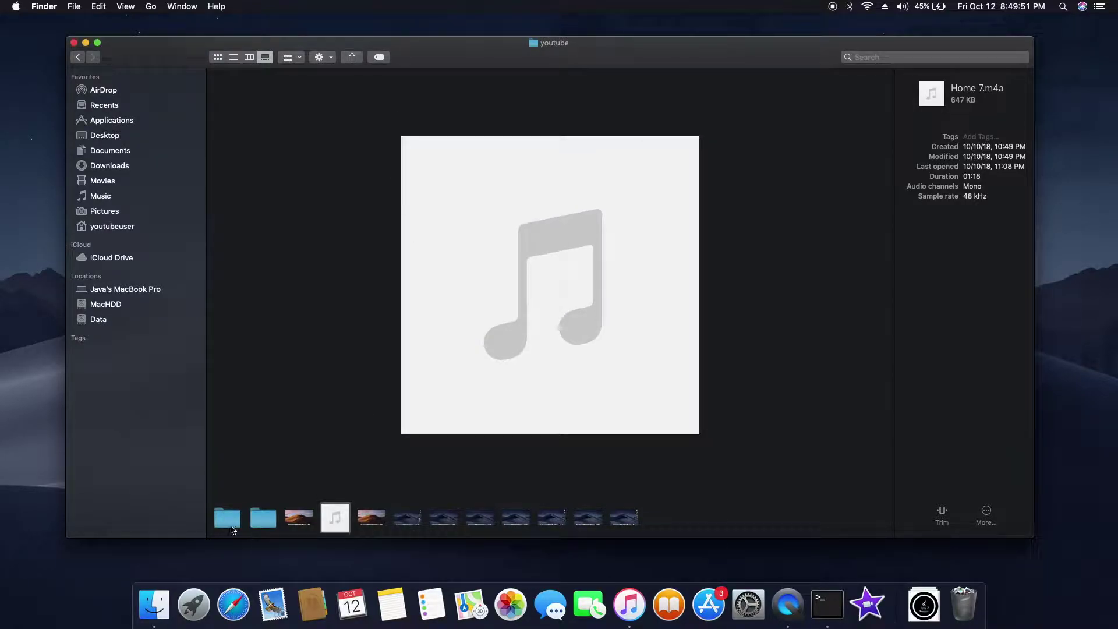
Open the 2x@735 folder and step through its images from bgImageBlack.jpg to img2.jpg.
{"action": "left_click", "coordinate": [229, 519]}
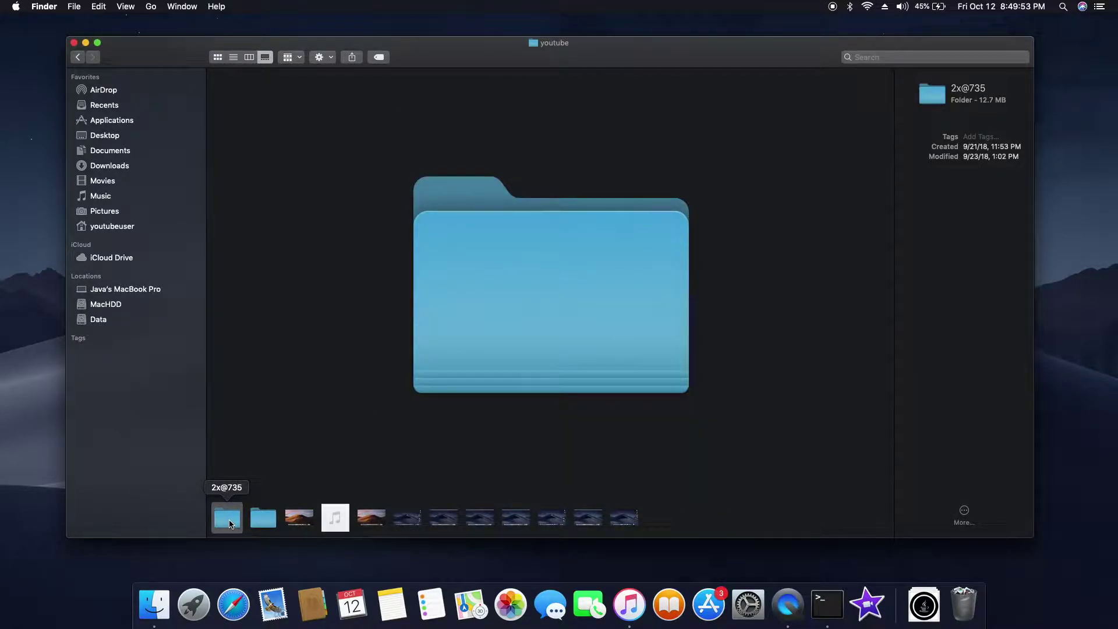
{"action": "double_click", "coordinate": [230, 523]}
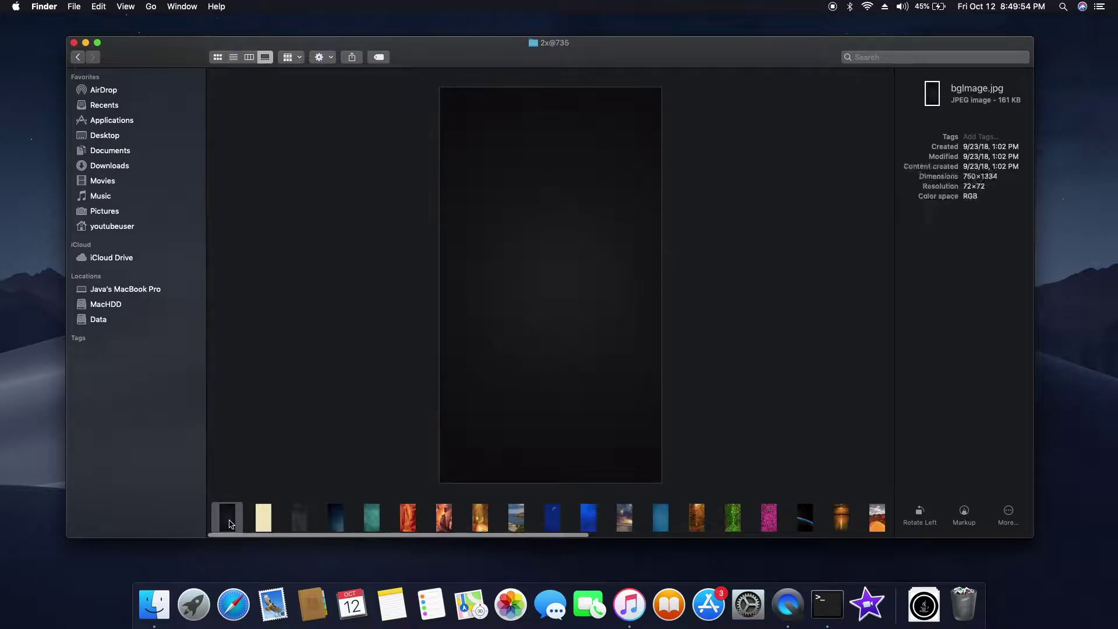
{"action": "left_click", "coordinate": [268, 520]}
{"action": "key", "text": "Right"}
{"action": "key", "text": "Right"}
{"action": "key", "text": "Right"}
{"action": "key", "text": "Right"}
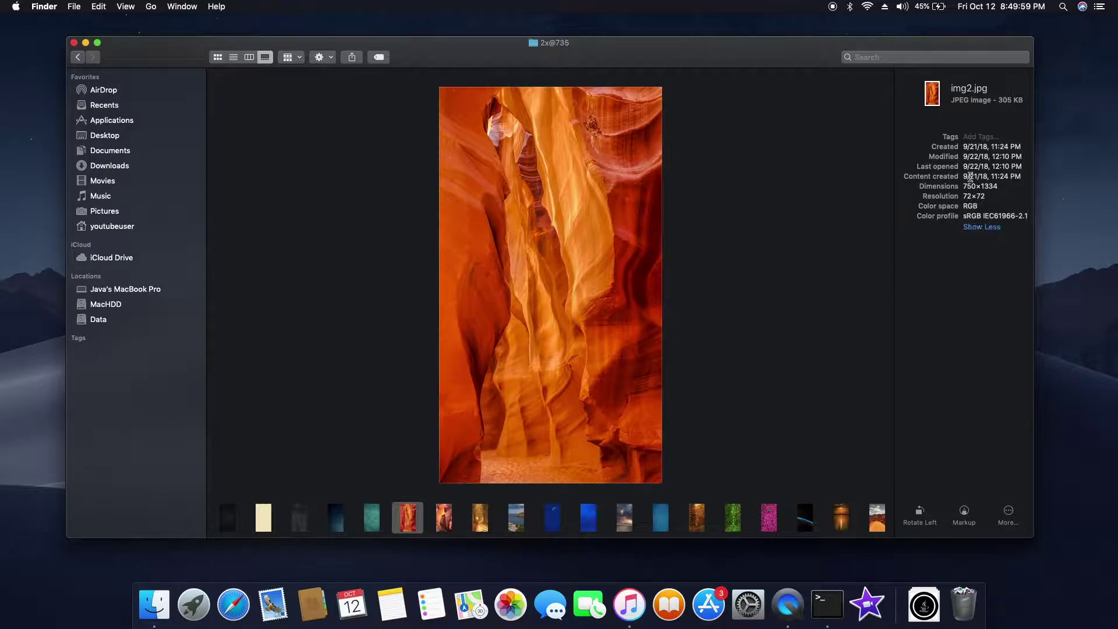
Preview img8.jpg, then img5.jpg, and rotate img5.jpg a quarter turn left.
{"action": "left_click", "coordinate": [619, 519]}
{"action": "left_click", "coordinate": [645, 521]}
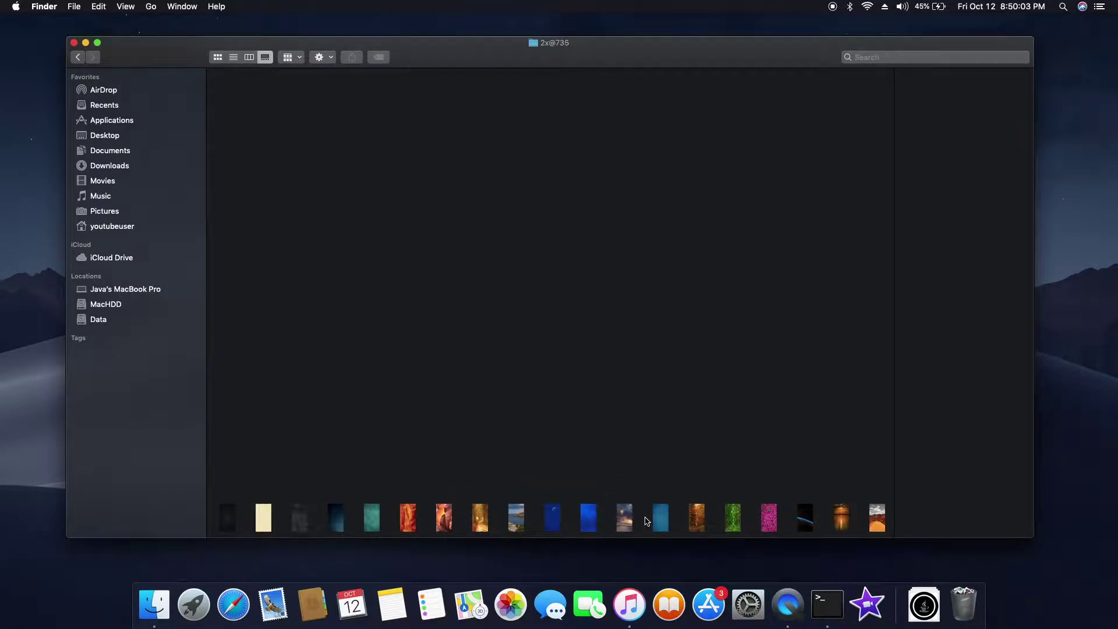
{"action": "left_click", "coordinate": [626, 522]}
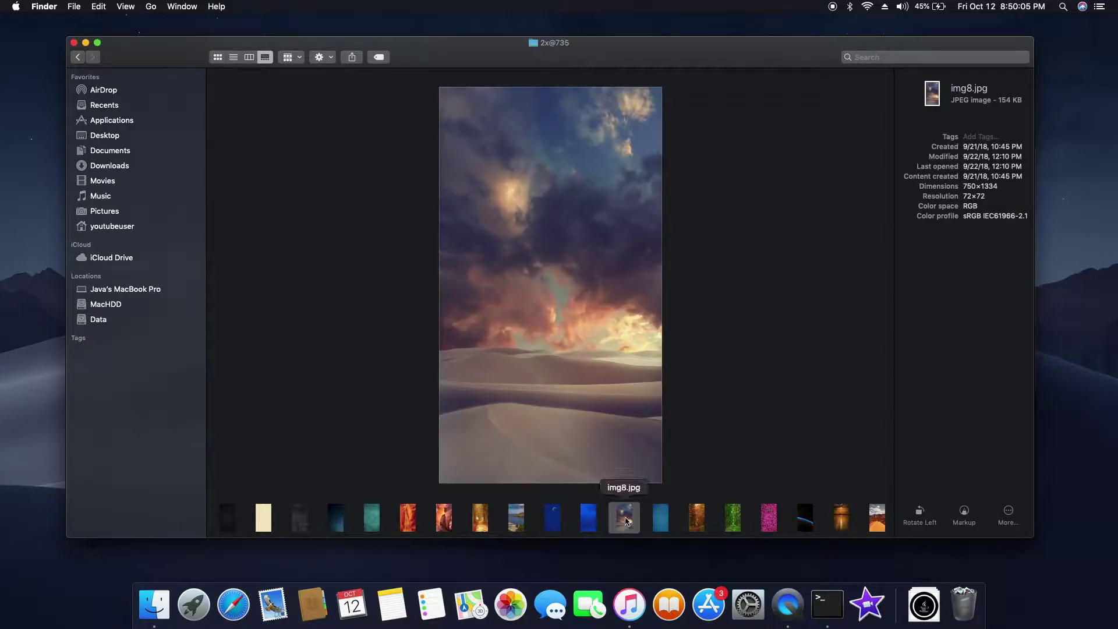
{"action": "left_click", "coordinate": [517, 523]}
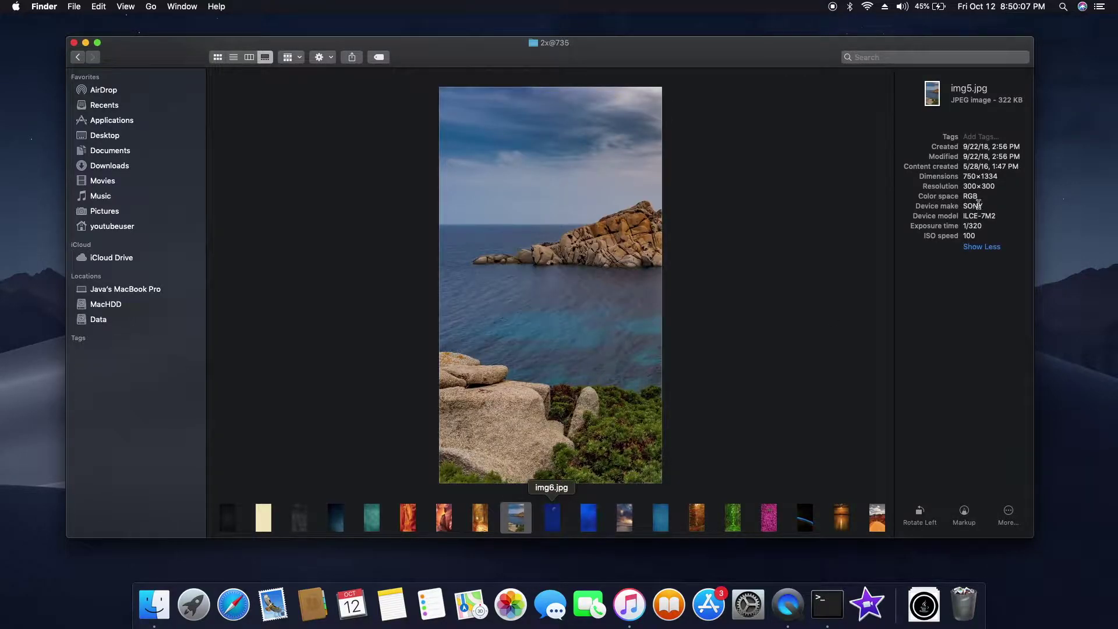
{"action": "left_click", "coordinate": [918, 518]}
Rotate img5.jpg two more quarter turns left and sketch an S in its sky in Markup.
{"action": "left_click", "coordinate": [919, 517]}
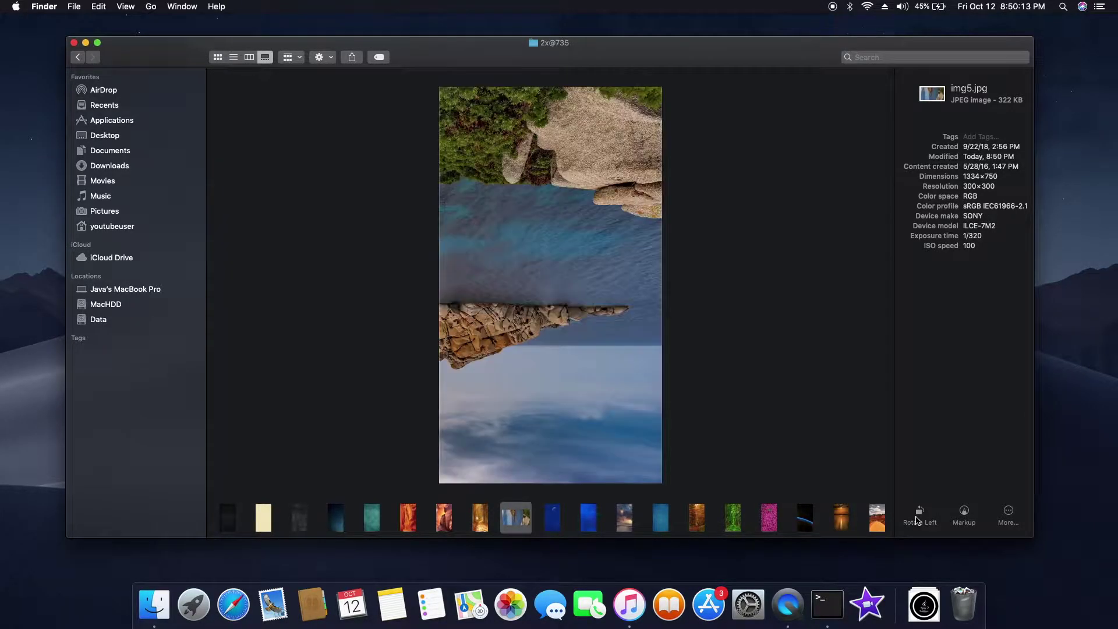
{"action": "left_click", "coordinate": [919, 518]}
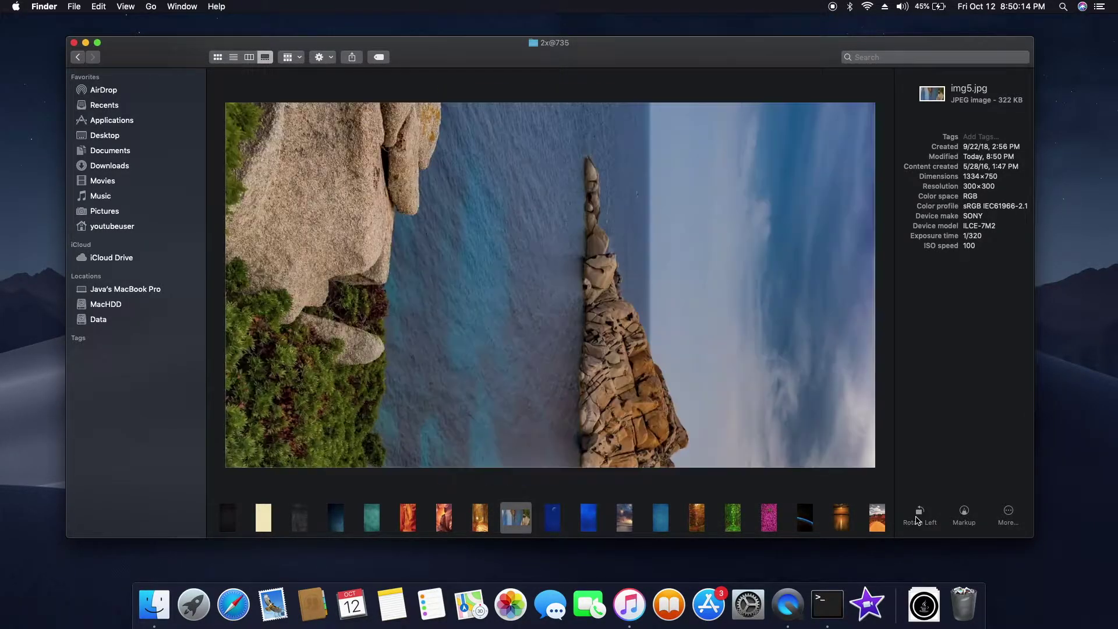
{"action": "left_click", "coordinate": [964, 515]}
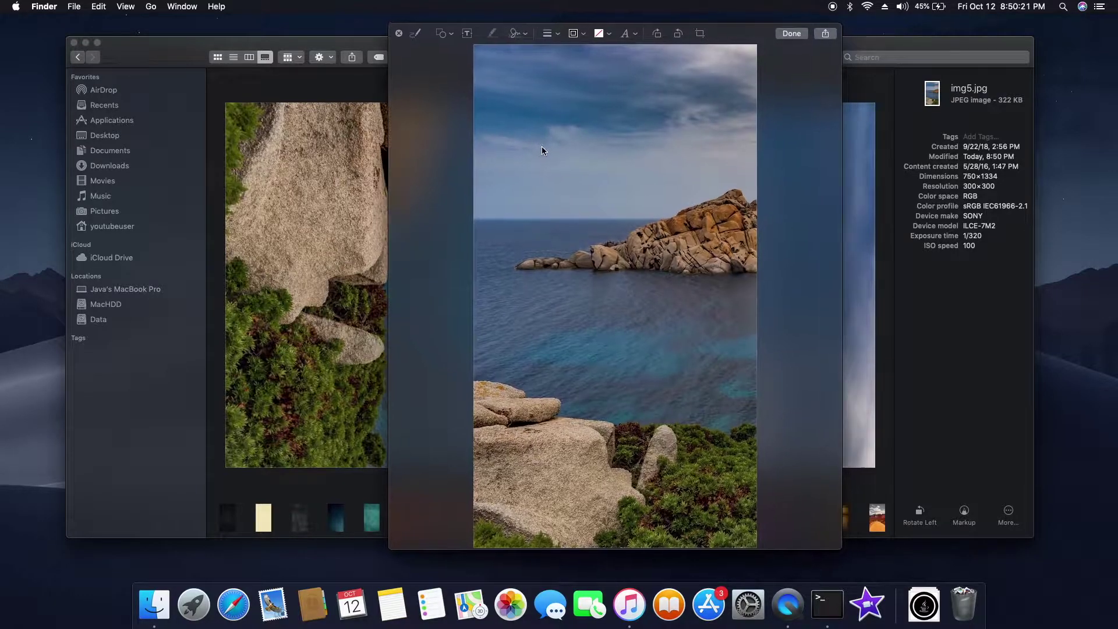
{"action": "left_click", "coordinate": [439, 46]}
{"action": "mouse_move", "coordinate": [555, 123]}
{"action": "left_mouse_down"}
{"action": "mouse_move", "coordinate": [542, 138]}
{"action": "mouse_move", "coordinate": [582, 158]}
{"action": "left_mouse_up"}
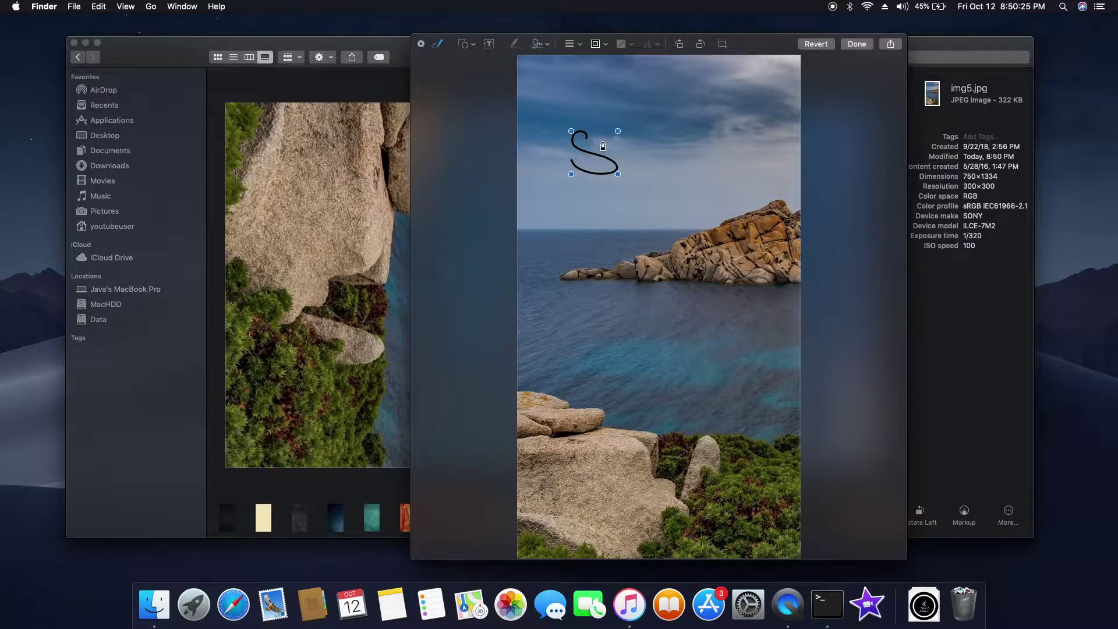
{"action": "left_click", "coordinate": [650, 163]}
Rotate the marked-up image three quarter turns, try Crop and colours, then close with Don't Save.
{"action": "left_click", "coordinate": [680, 47]}
{"action": "left_click", "coordinate": [679, 47]}
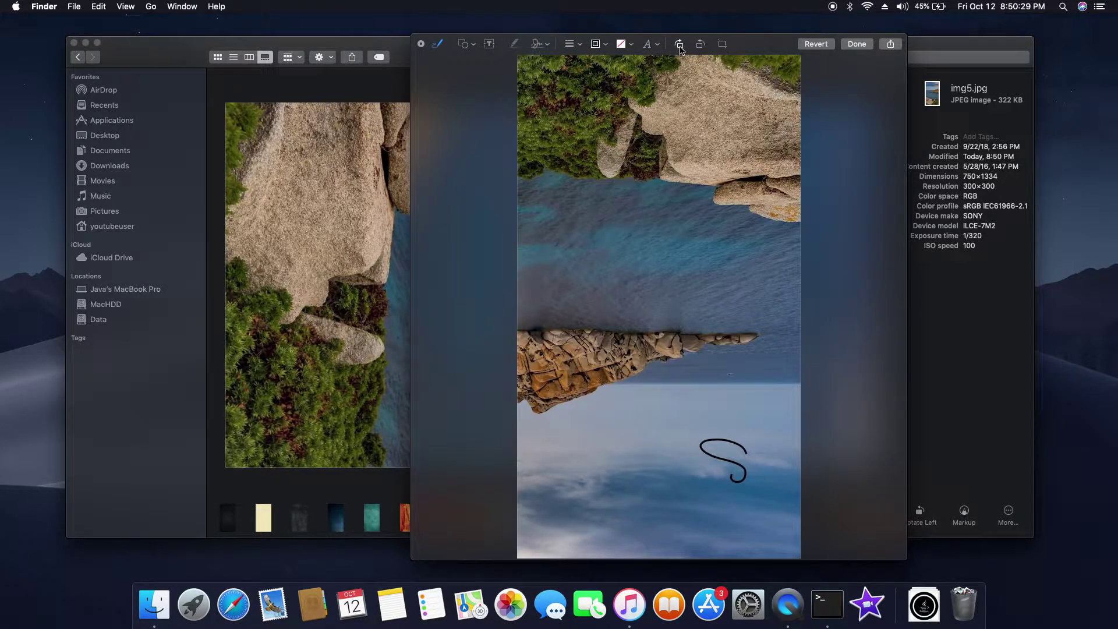
{"action": "left_click", "coordinate": [679, 47]}
{"action": "left_click", "coordinate": [722, 44]}
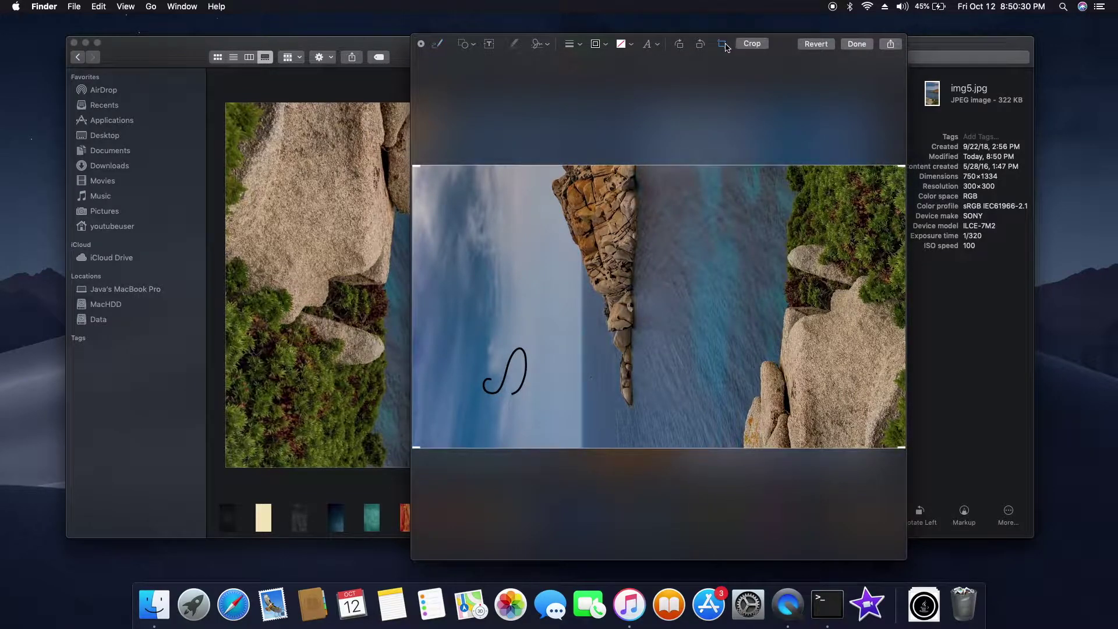
{"action": "left_click", "coordinate": [596, 44]}
{"action": "left_click", "coordinate": [421, 44]}
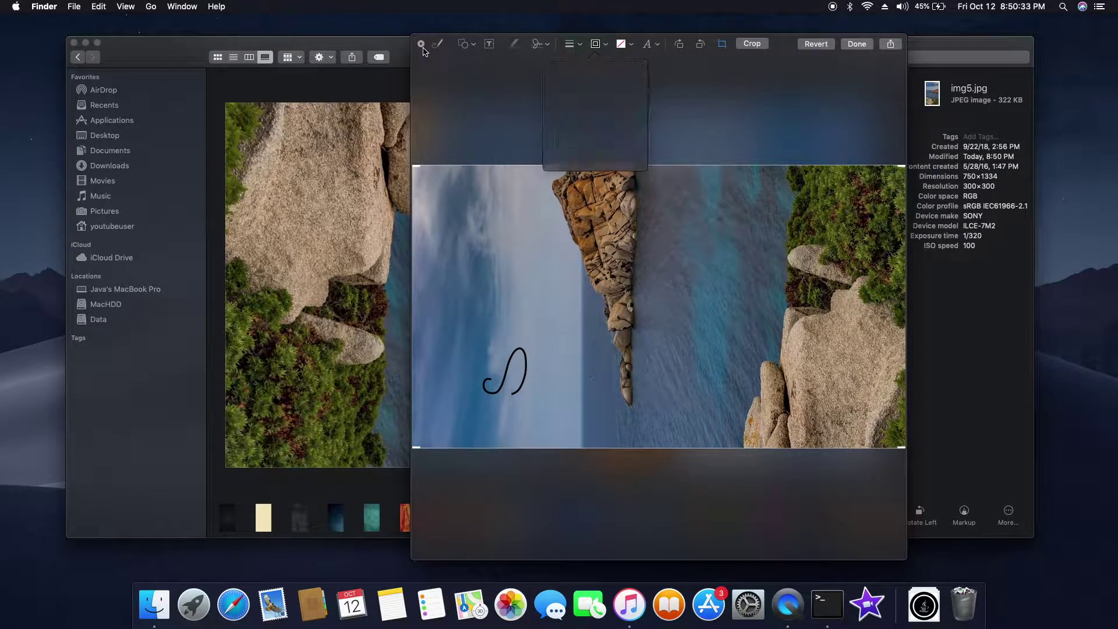
{"action": "left_click", "coordinate": [813, 46]}
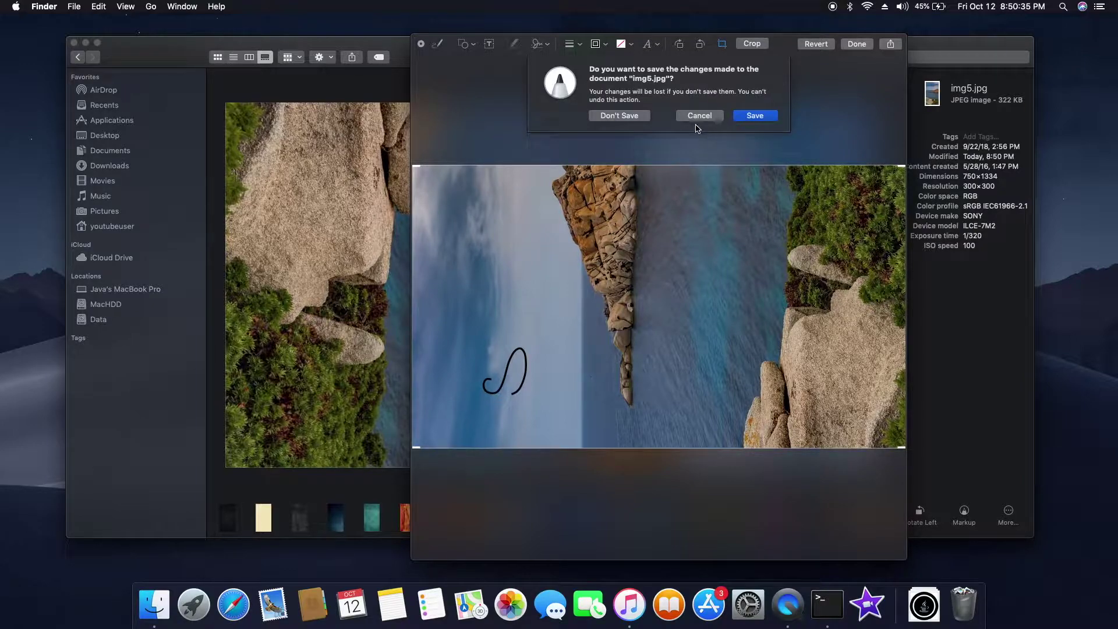
{"action": "left_click", "coordinate": [635, 116]}
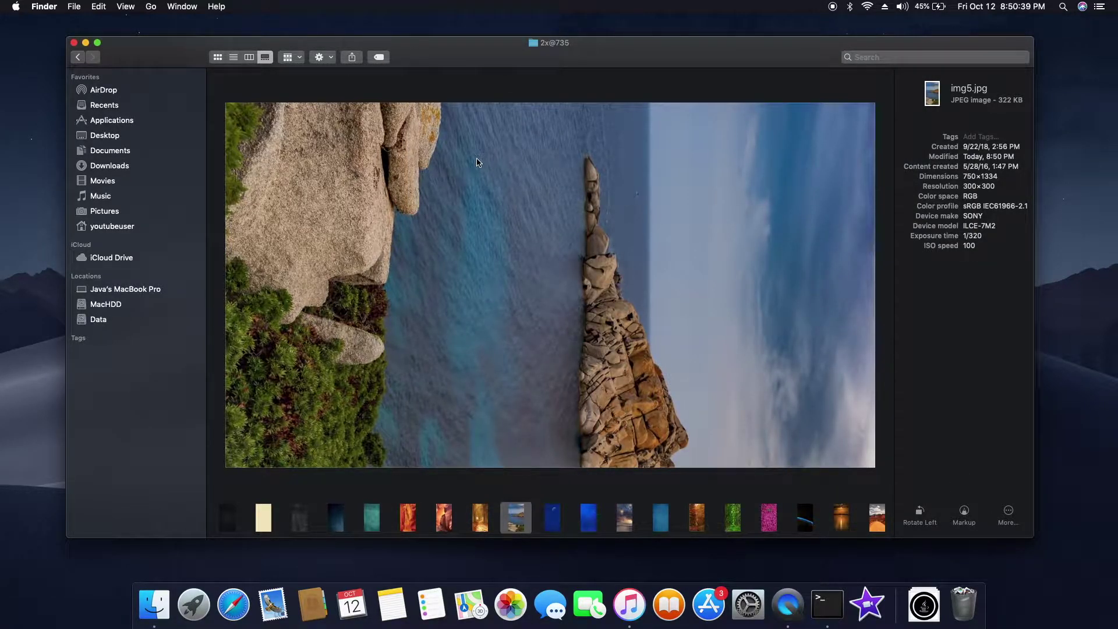
Return to the youtube folder and preview Untitled.mov, then stack.mov (62.1 MB, 00:49).
{"action": "mouse_move", "coordinate": [929, 236]}
{"action": "left_click", "coordinate": [76, 57]}
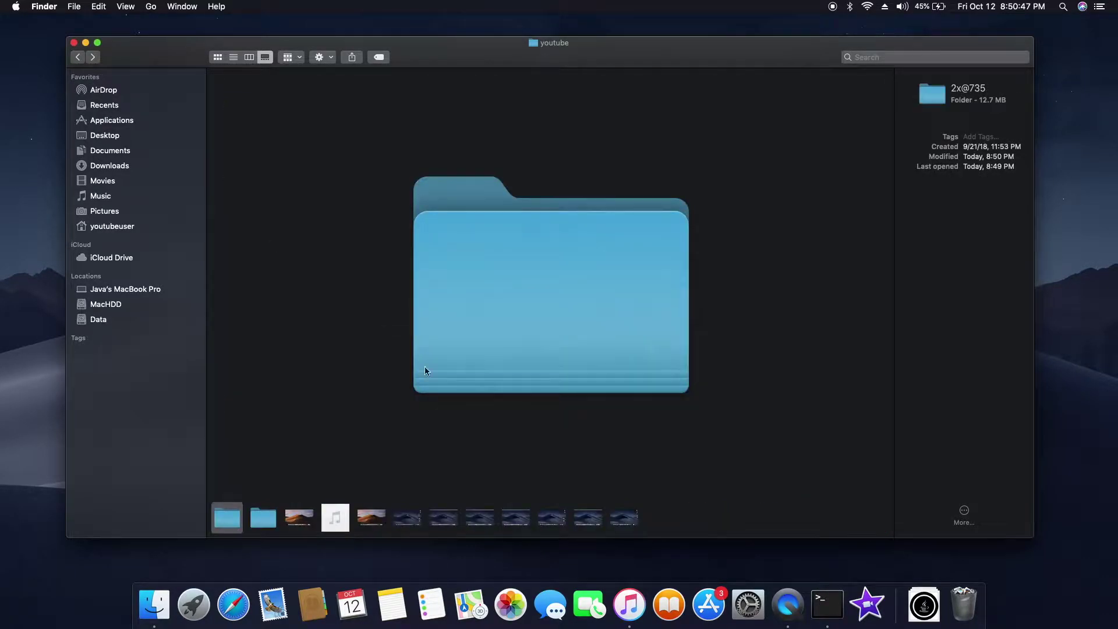
{"action": "left_click", "coordinate": [612, 518]}
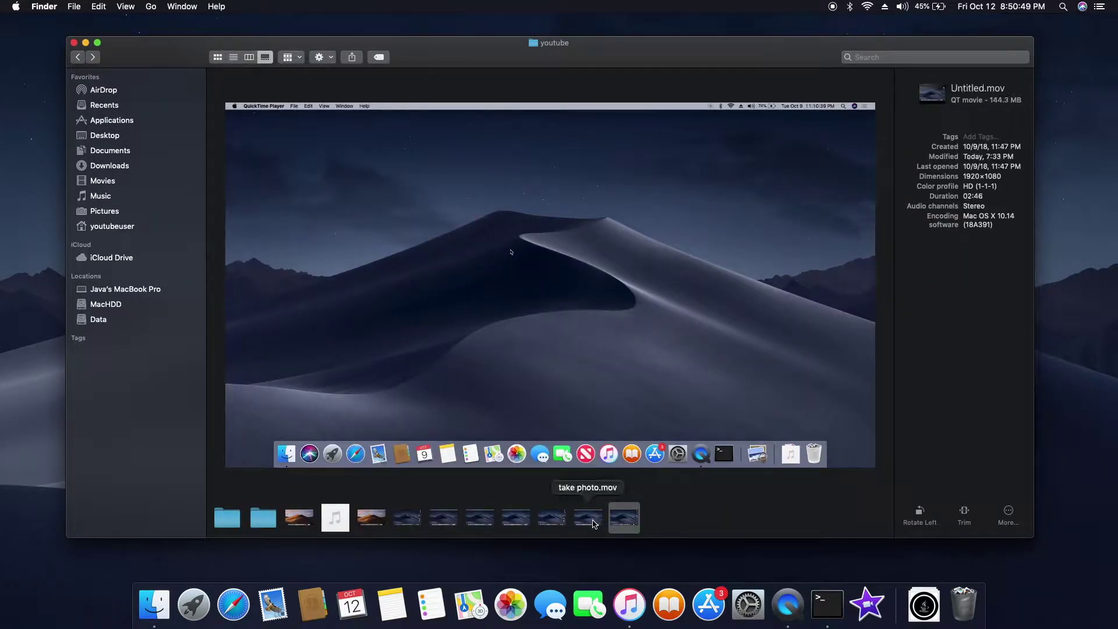
{"action": "left_click", "coordinate": [551, 518]}
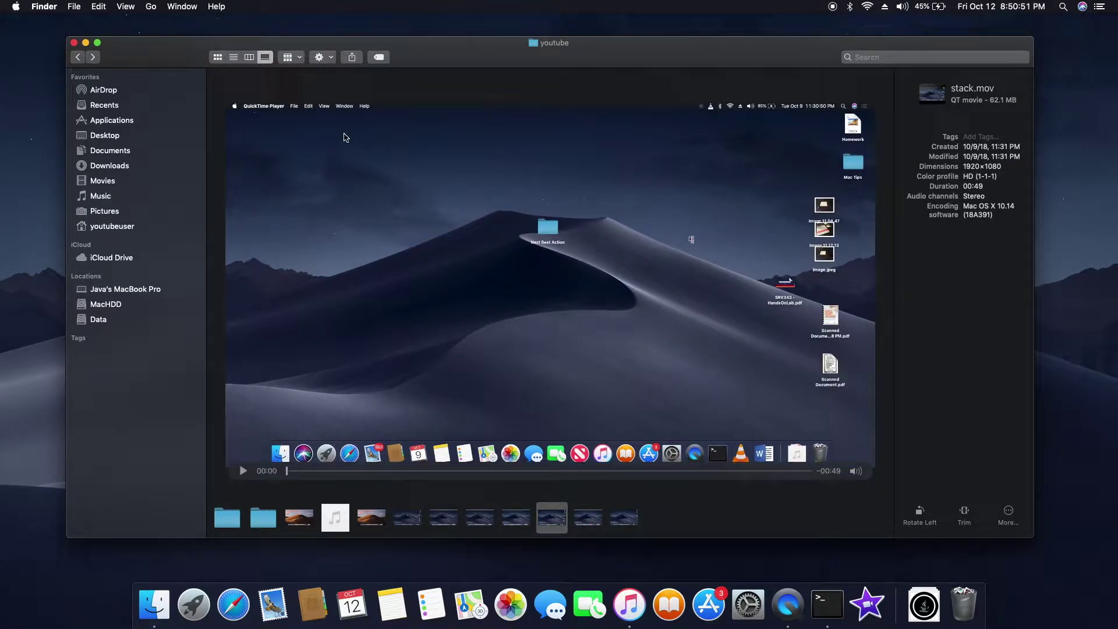
{"action": "left_click", "coordinate": [249, 57]}
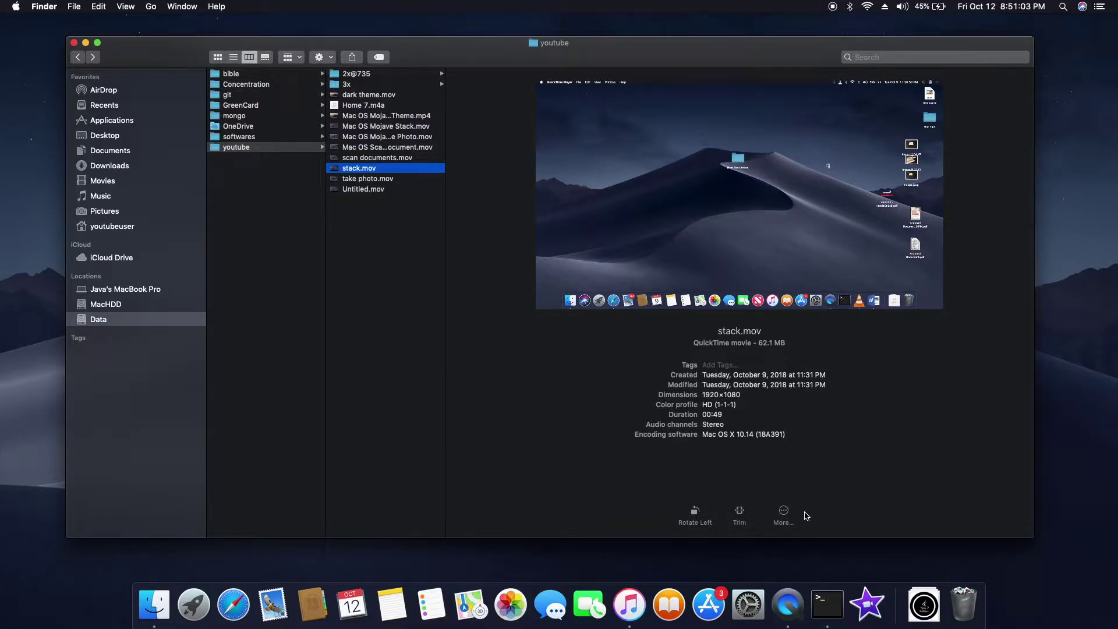
Glance at stack.mov's More actions, then switch through List to Icon view and deselect stack.mov.
{"action": "left_click", "coordinate": [784, 511]}
{"action": "mouse_move", "coordinate": [578, 129]}
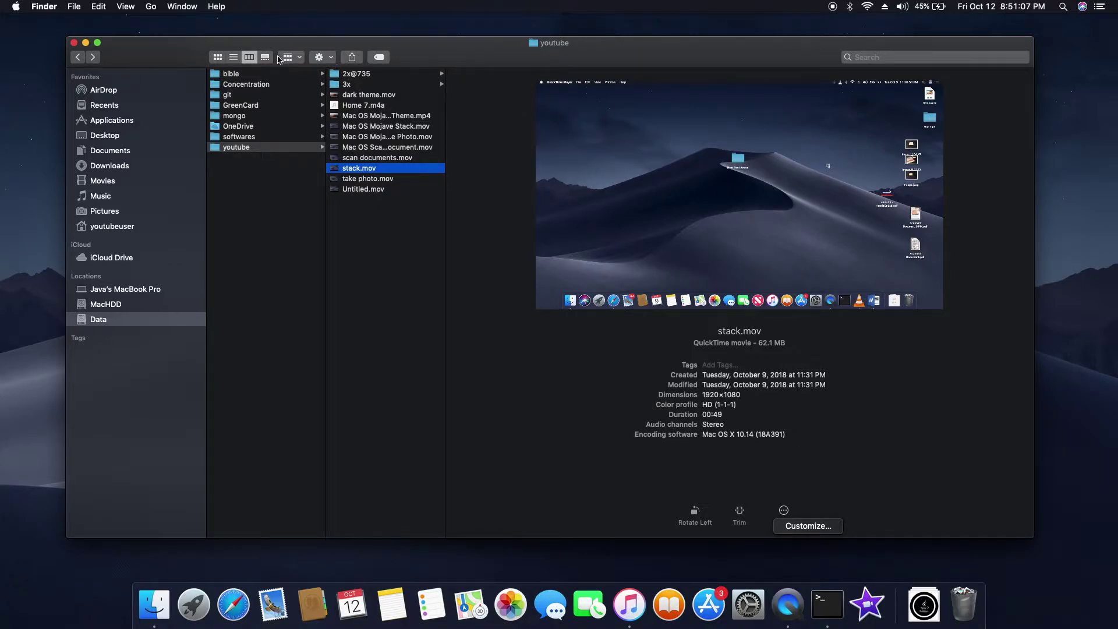
{"action": "left_click", "coordinate": [230, 61]}
{"action": "left_click", "coordinate": [233, 57]}
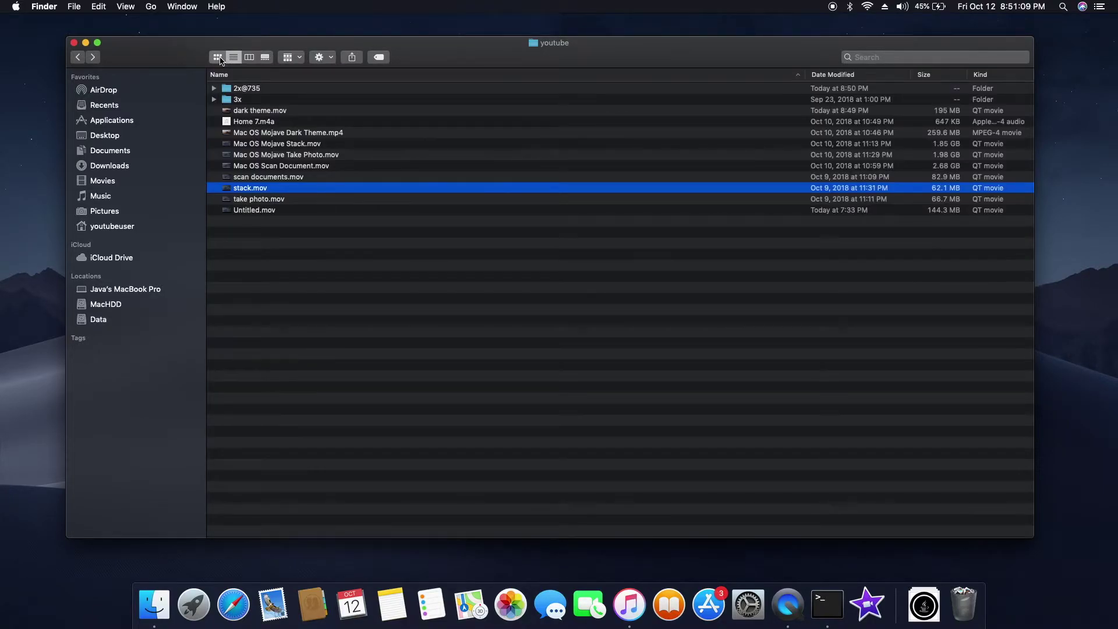
{"action": "left_click", "coordinate": [217, 57]}
{"action": "left_click", "coordinate": [824, 198]}
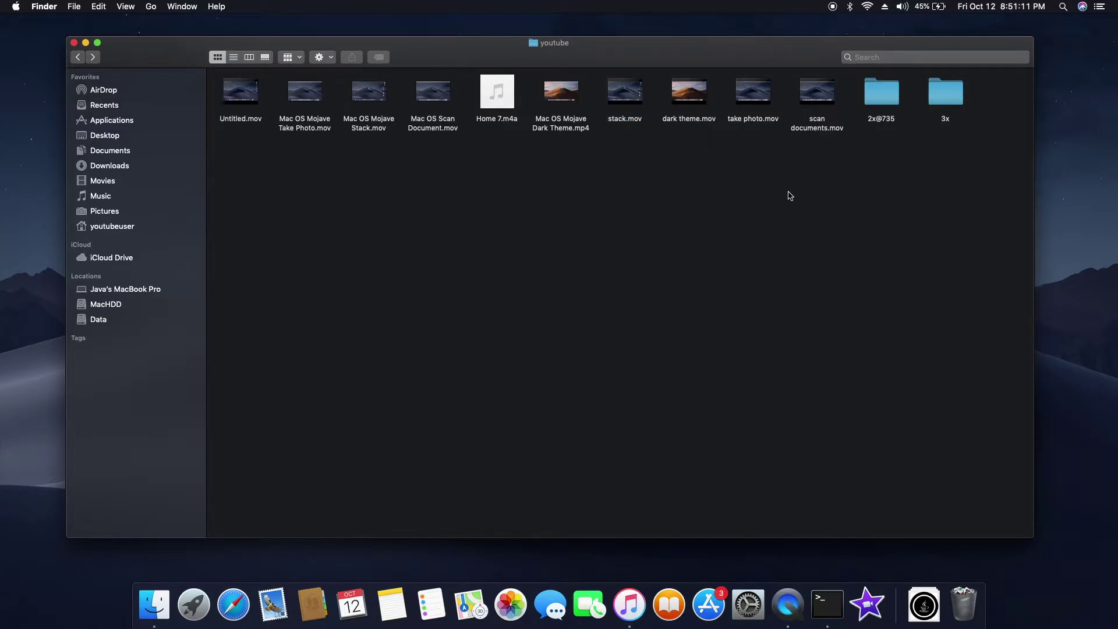